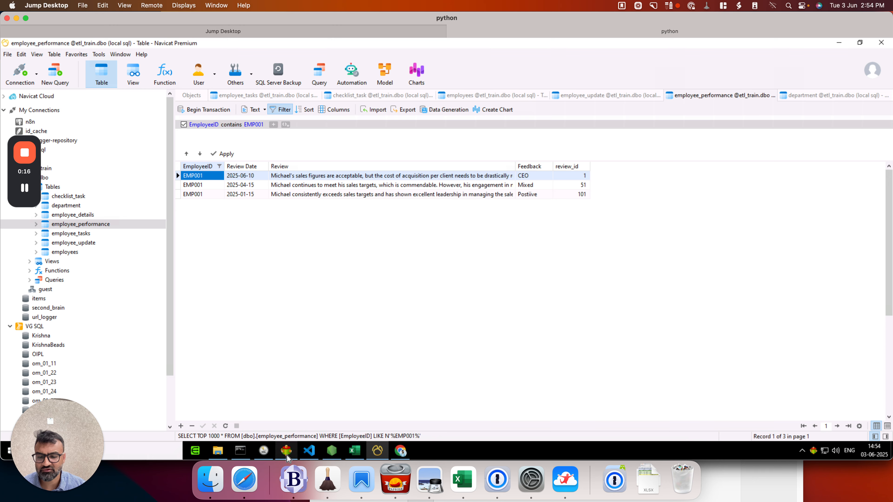
# Step: Switch to Advanced ETL Processor and create a new report described as Comments in the ABC group
pyautogui.click(286, 451)
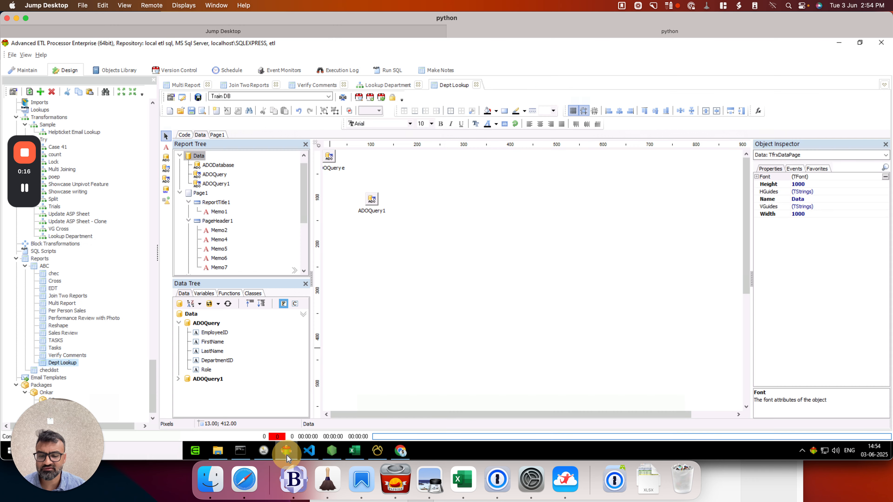
pyautogui.rightClick(44, 269)
pyautogui.click(118, 176)
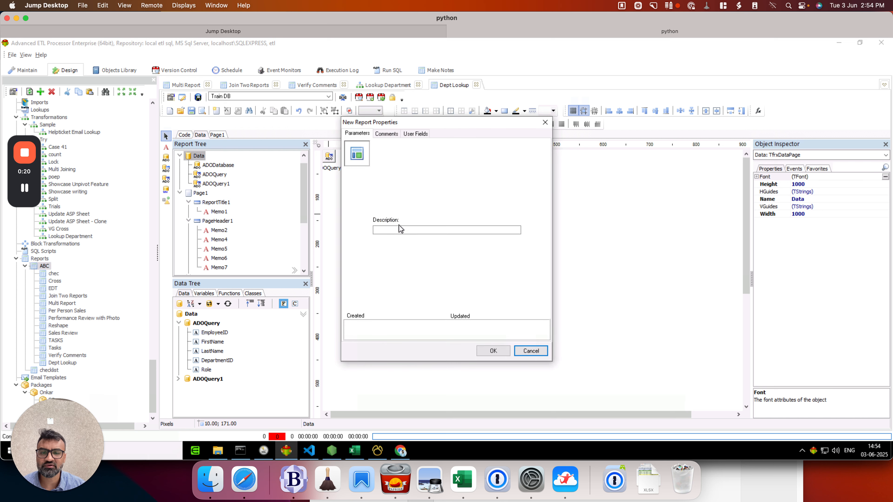
pyautogui.click(402, 229)
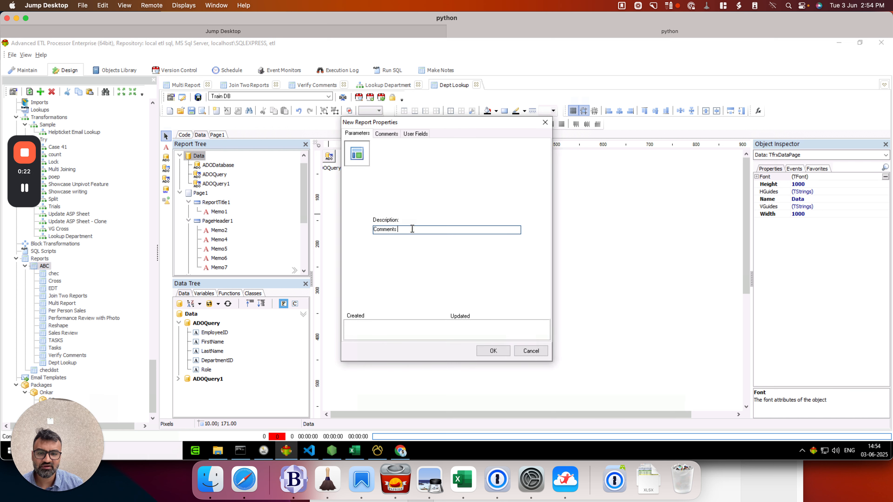
pyautogui.press('Return')
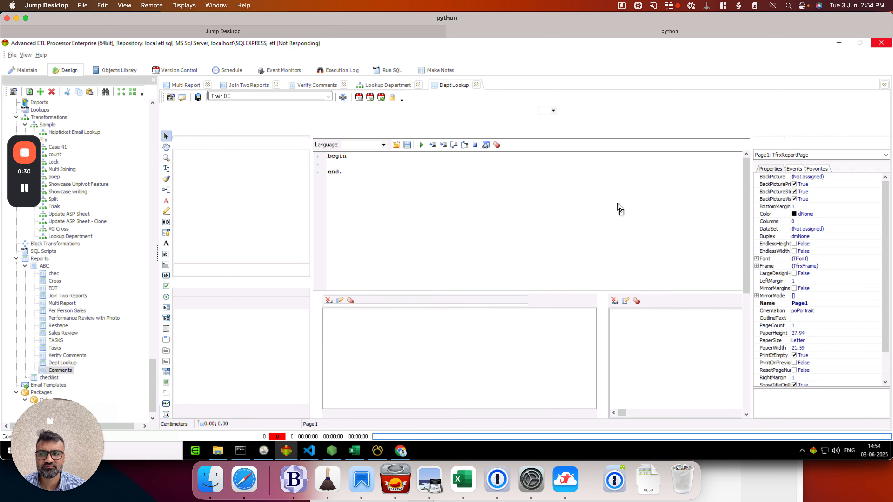
# Step: Set the report wizard's source connection to Train DB and open the SQL query builder
pyautogui.click(534, 347)
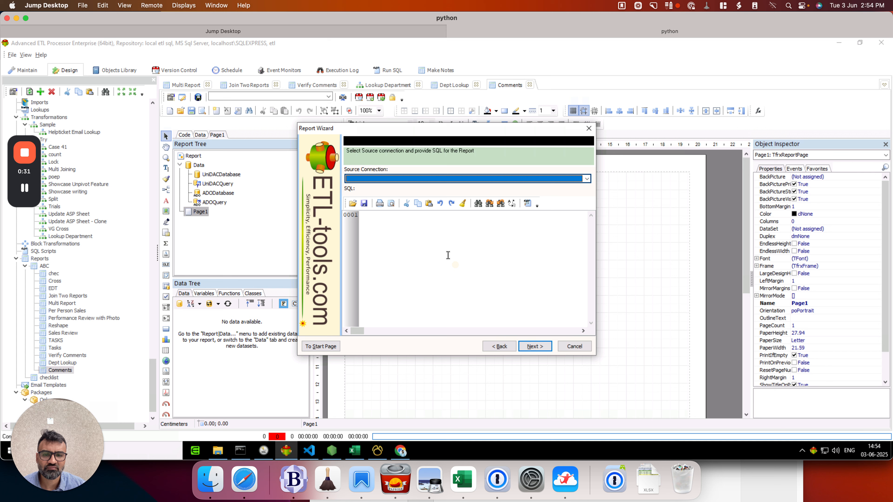
pyautogui.click(395, 178)
pyautogui.click(412, 237)
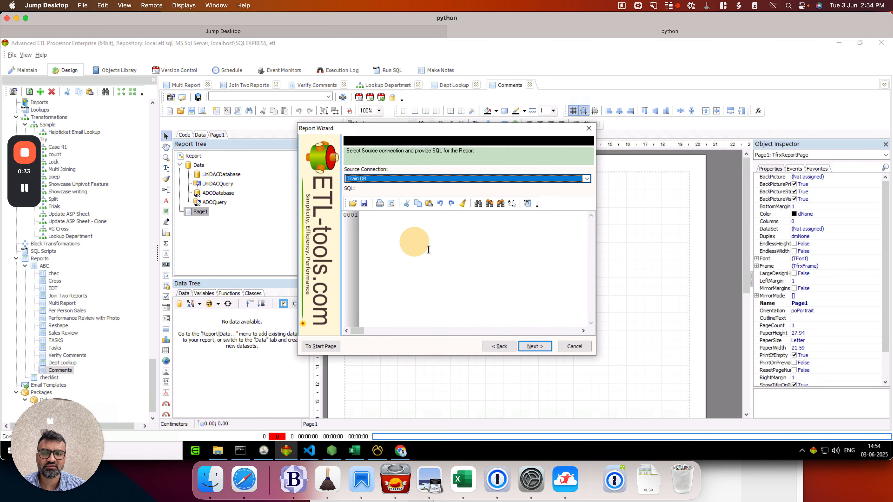
pyautogui.click(527, 204)
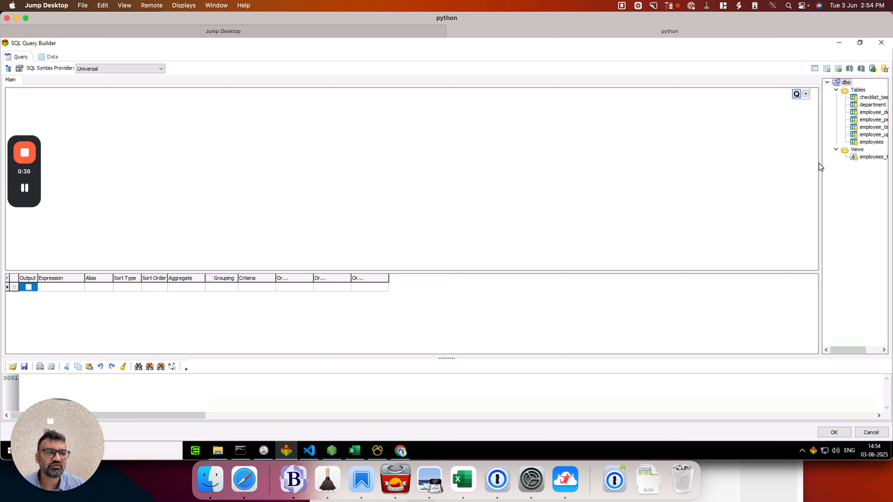
# Step: Build a query on the employees table that outputs EmployeeID, FirstName, LastName, Designation and Role
pyautogui.doubleClick(871, 142)
pyautogui.moveTo(69, 102); pyautogui.dragTo(233, 101)
pyautogui.click(255, 109)
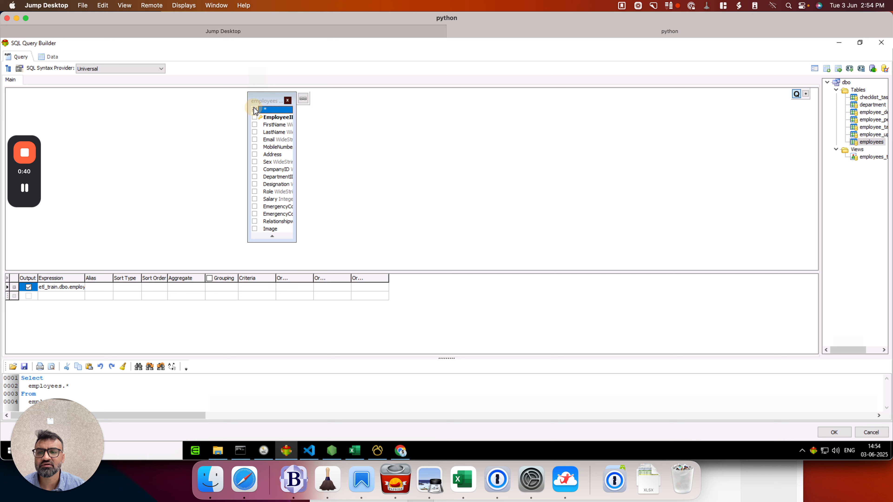
pyautogui.click(254, 117)
pyautogui.click(255, 124)
pyautogui.click(254, 133)
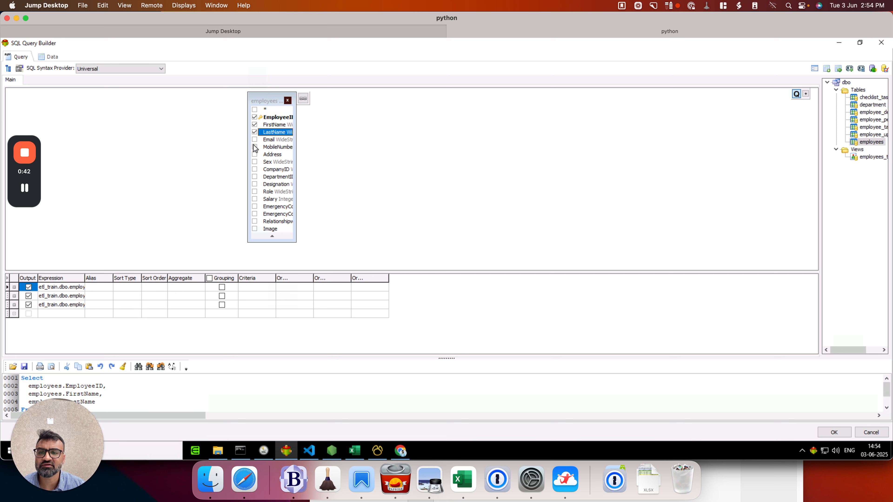
pyautogui.click(255, 184)
pyautogui.click(255, 192)
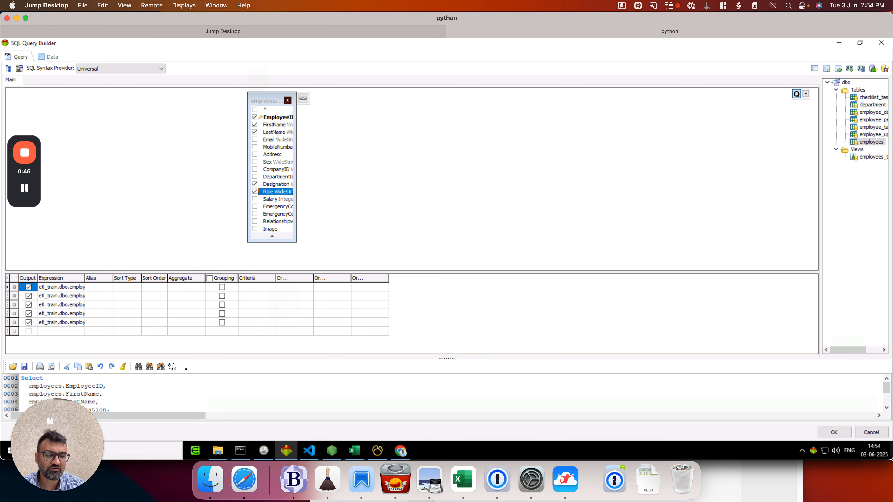
pyautogui.click(843, 432)
# Step: Add all available fields to the report, group it by EmployeeID and finish the wizard with the FastReport style
pyautogui.click(524, 346)
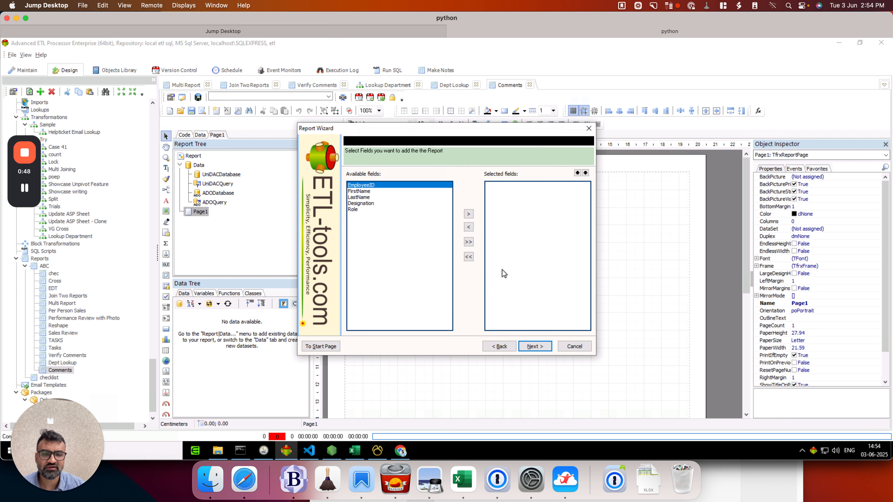
pyautogui.click(469, 241)
pyautogui.click(531, 346)
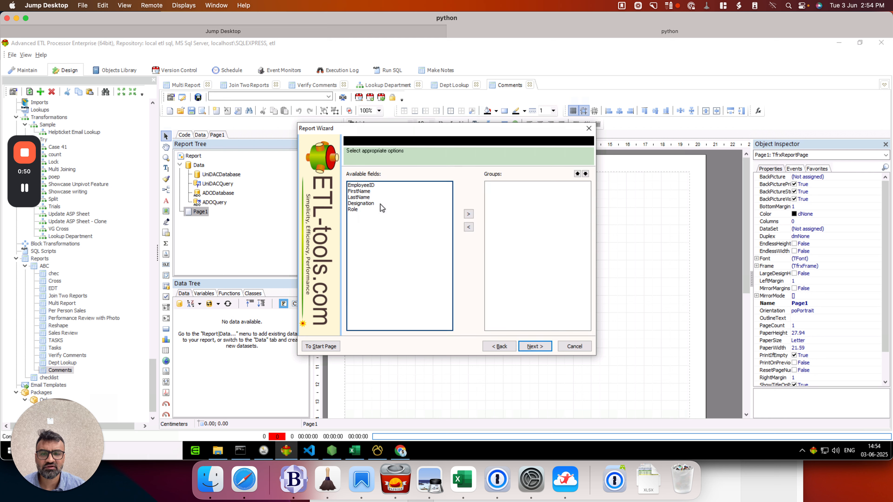
pyautogui.click(377, 185)
pyautogui.click(468, 214)
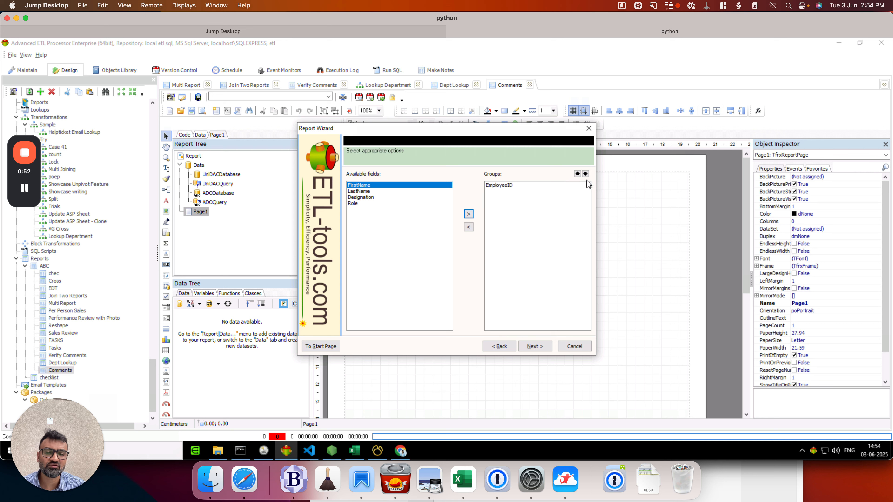
pyautogui.click(534, 346)
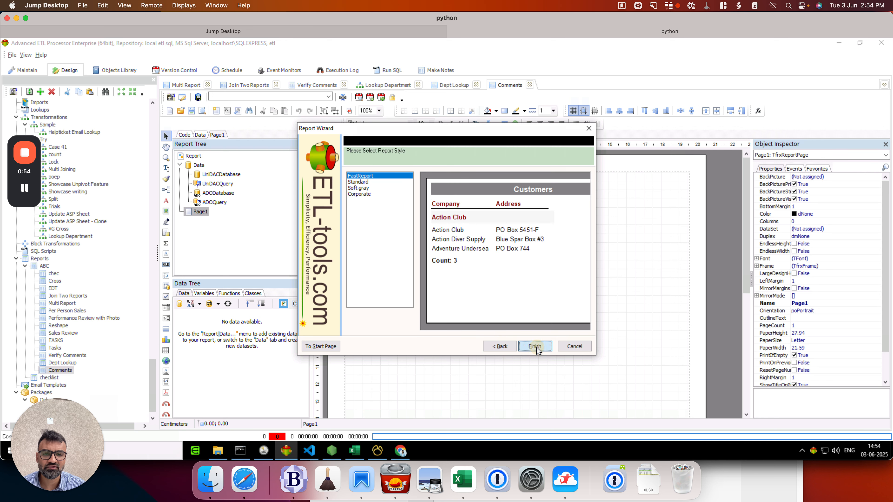
pyautogui.click(534, 346)
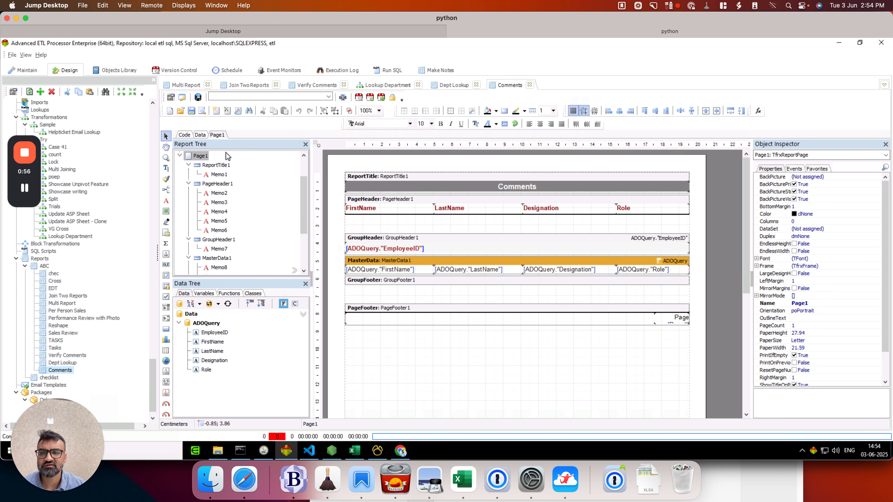
# Step: Assign the Train DB connection to the Comments report and preview the generated pages
pyautogui.click(277, 100)
pyautogui.click(242, 134)
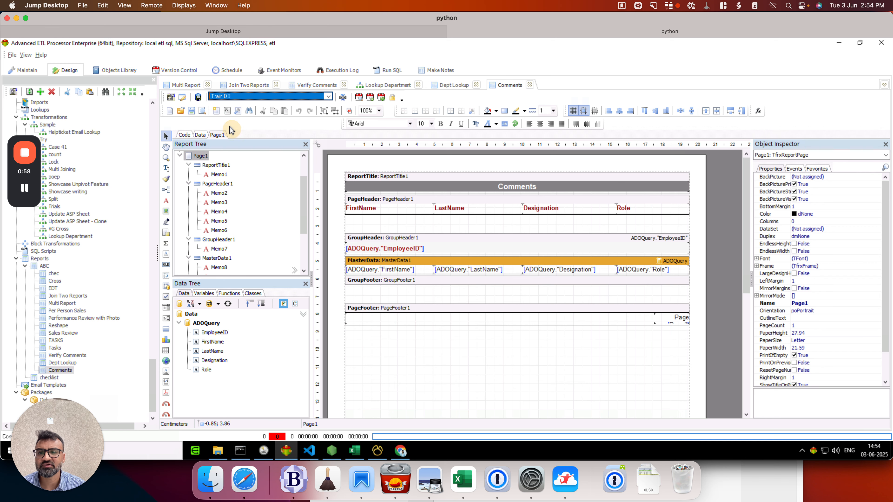
pyautogui.click(202, 112)
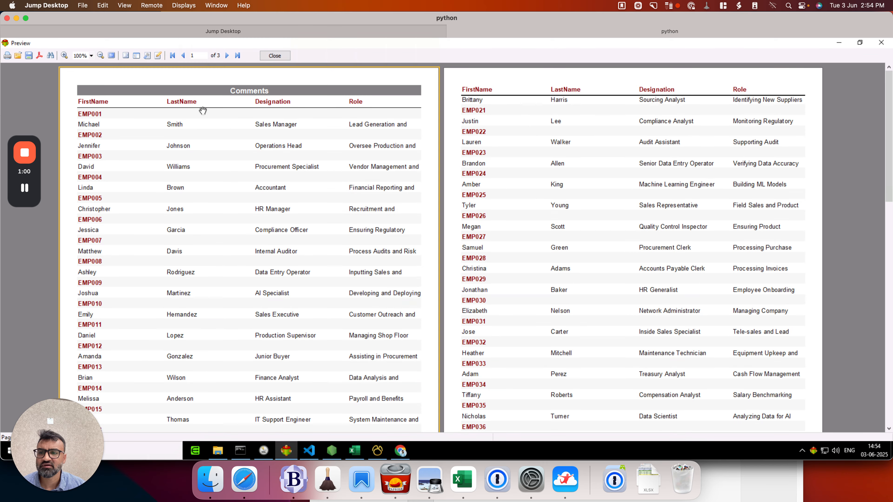
pyautogui.click(274, 56)
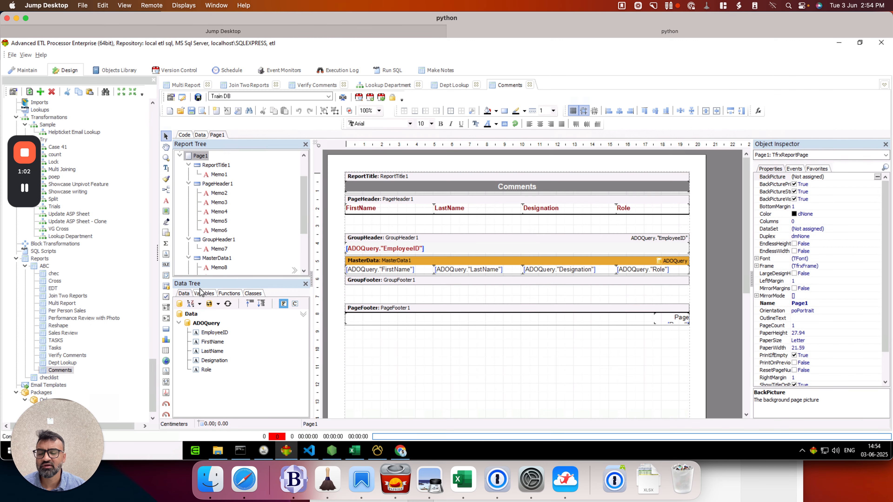
# Step: Place a second ADO query on the report's data page below the existing query
pyautogui.click(203, 136)
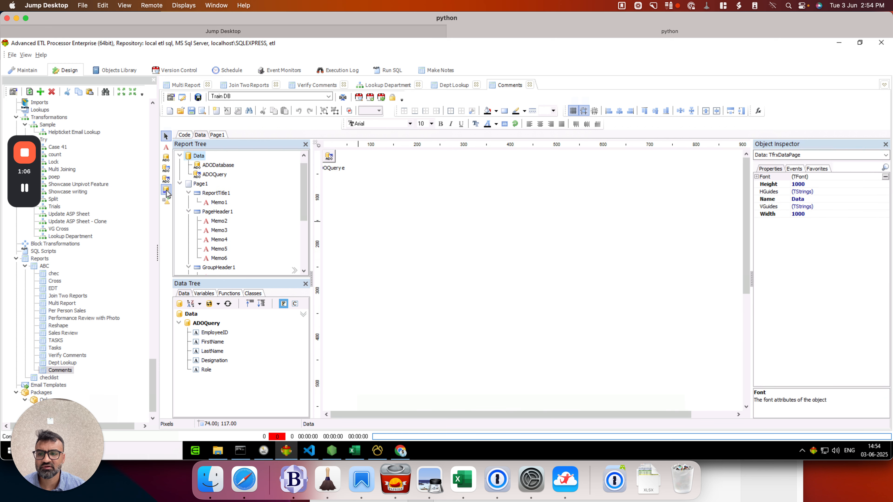
pyautogui.click(166, 179)
pyautogui.click(349, 186)
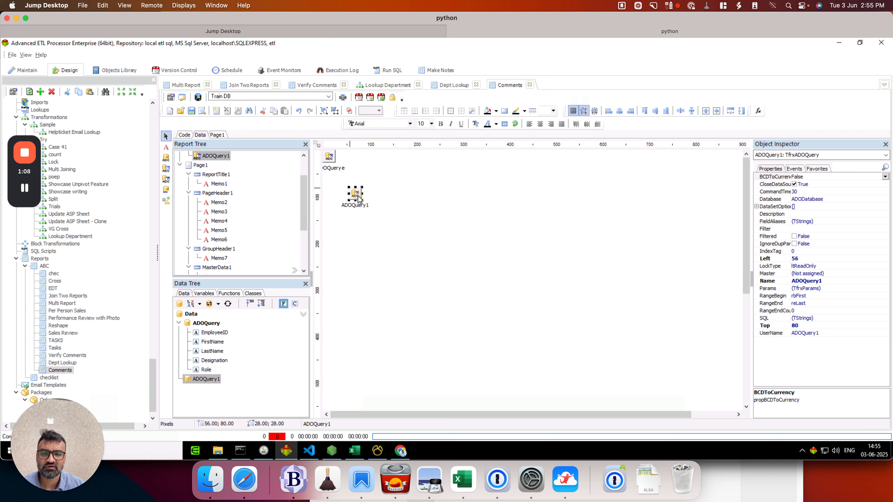
# Step: Set the new query's SQL to "select * from employee_performance where employeeid=employeeid", checking the table name in Navicat
pyautogui.doubleClick(359, 198)
pyautogui.write('select * from')
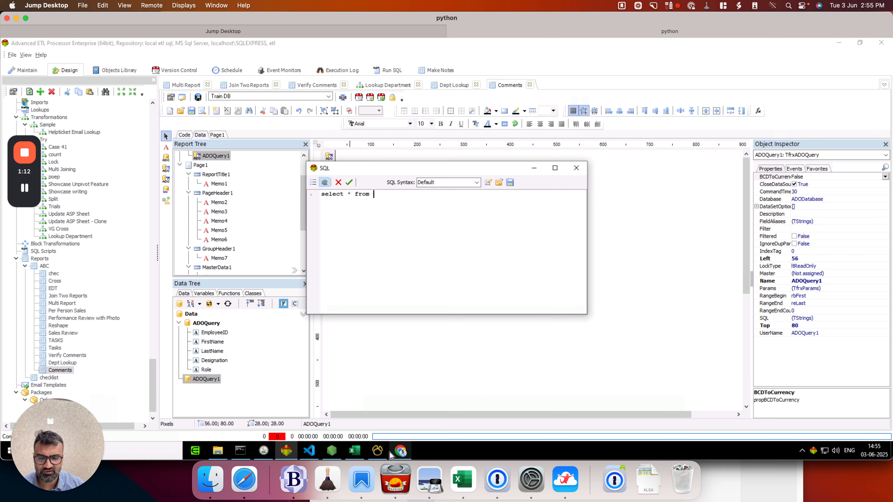
pyautogui.click(377, 451)
pyautogui.click(377, 451)
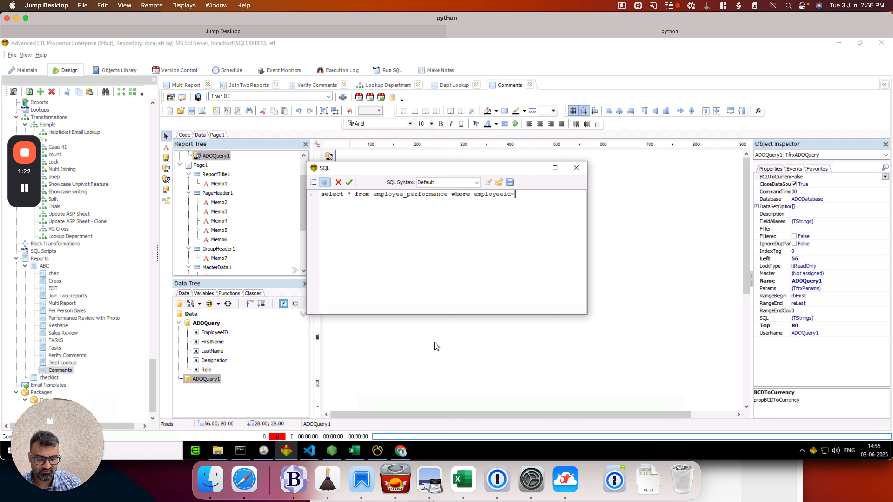
pyautogui.write('eid')
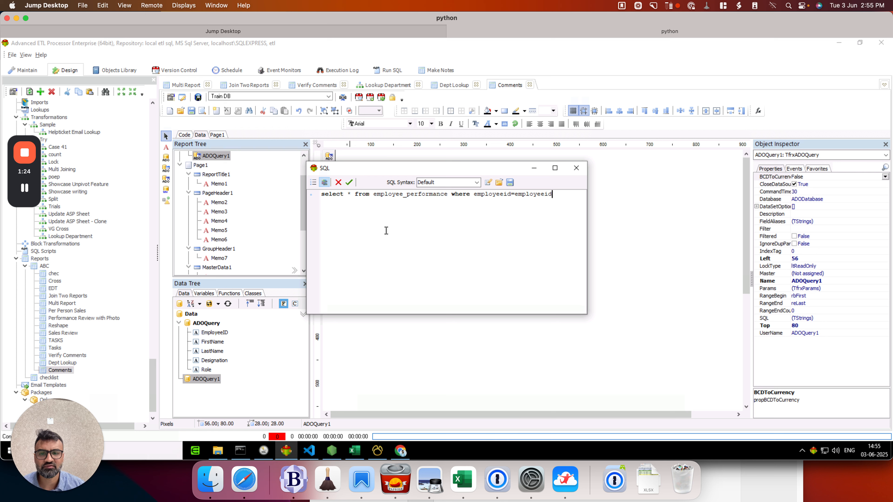
pyautogui.click(348, 182)
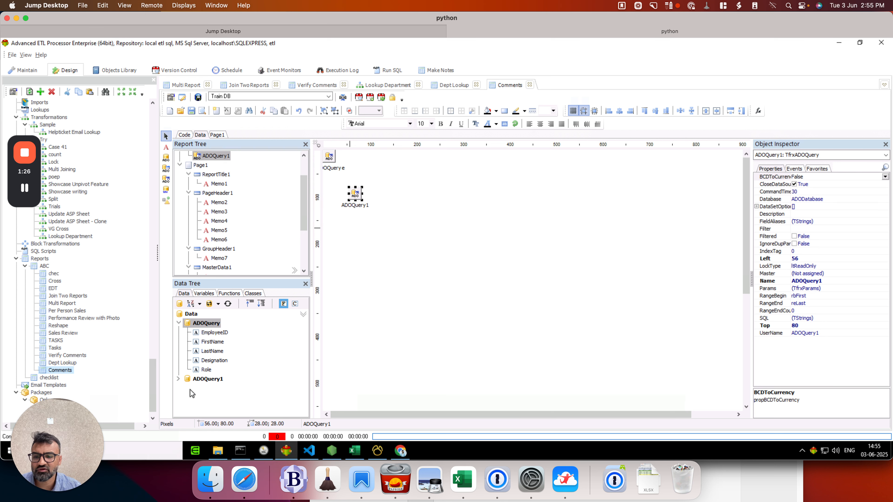
# Step: Examine the fields of ADOQuery1 in the data tree and preview the report
pyautogui.click(178, 380)
pyautogui.scroll(-1, 300, 376)
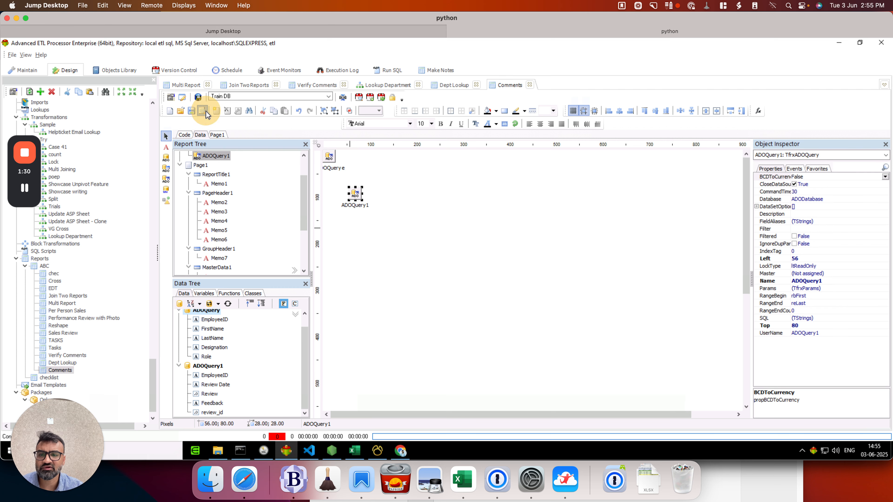
pyautogui.click(198, 98)
pyautogui.click(275, 55)
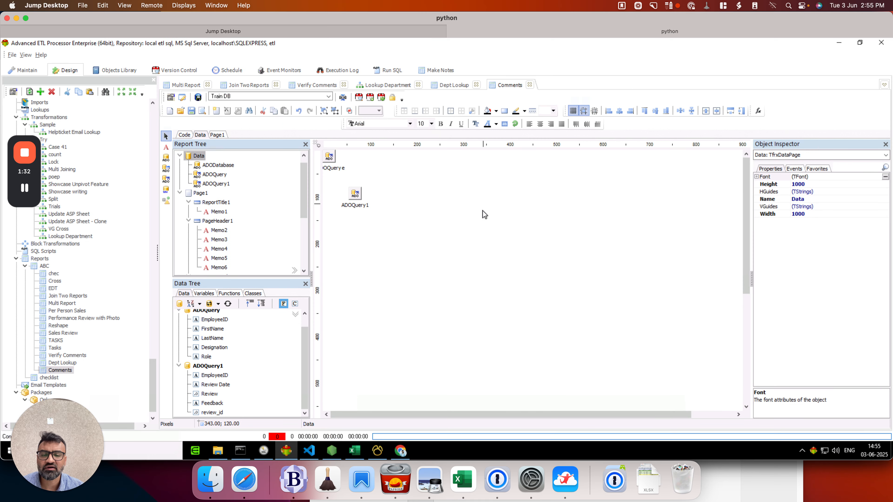
# Step: Set the Master property of ADOQuery1 to ADOQuery
pyautogui.click(355, 192)
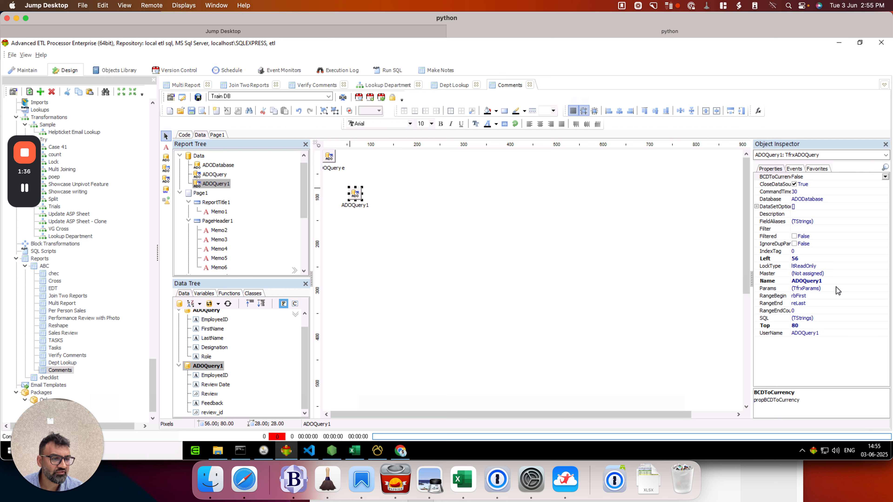
pyautogui.click(837, 288)
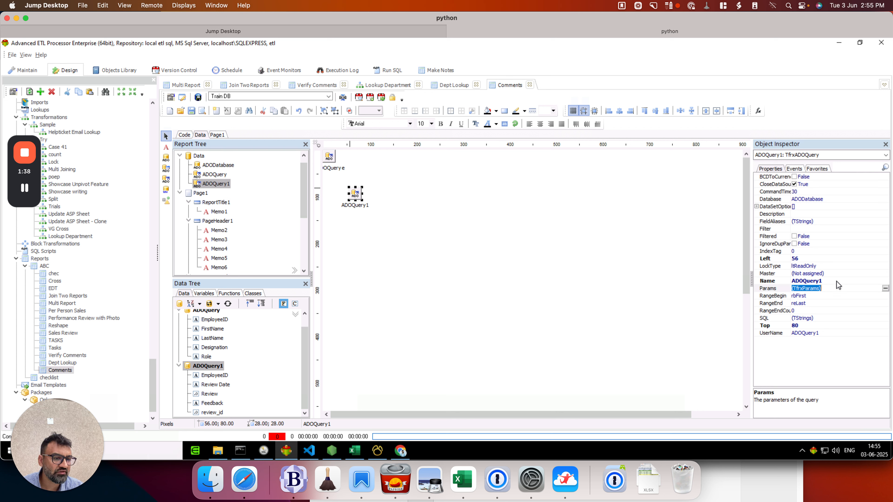
pyautogui.click(837, 274)
pyautogui.click(885, 273)
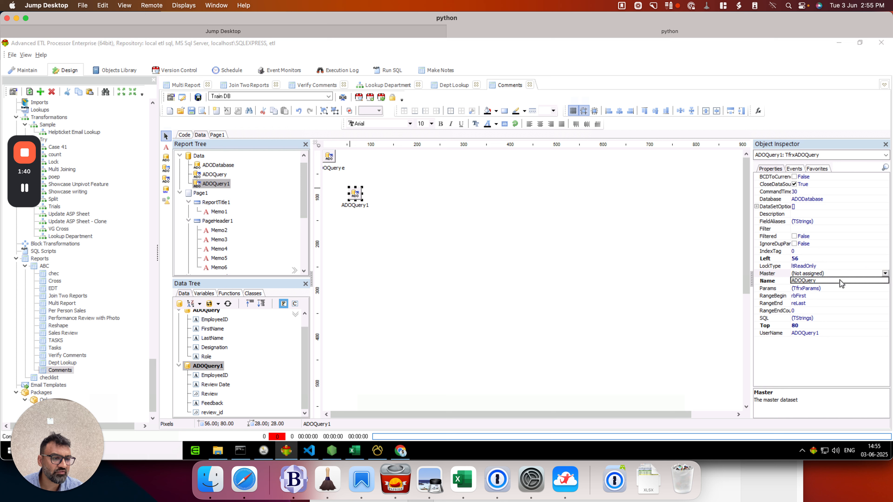
pyautogui.click(840, 283)
pyautogui.click(535, 280)
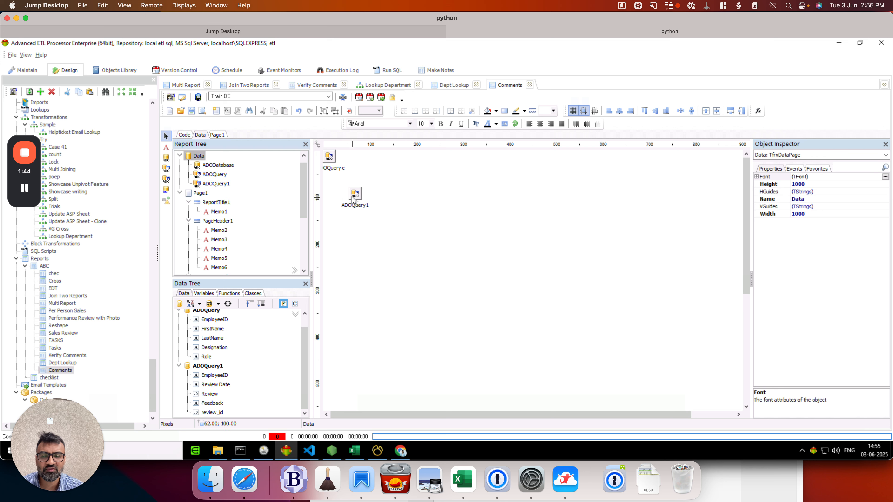
# Step: Add a new category with one variable to the report variables and rename the variable as empid
pyautogui.click(759, 112)
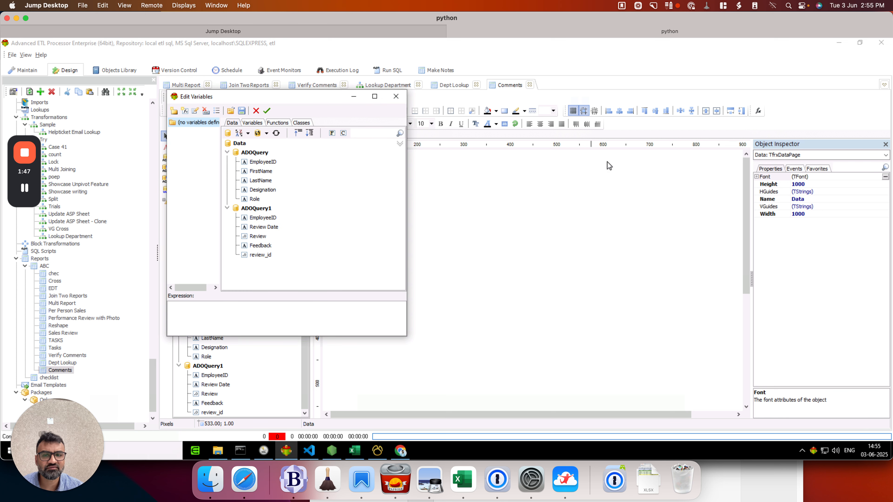
pyautogui.click(184, 113)
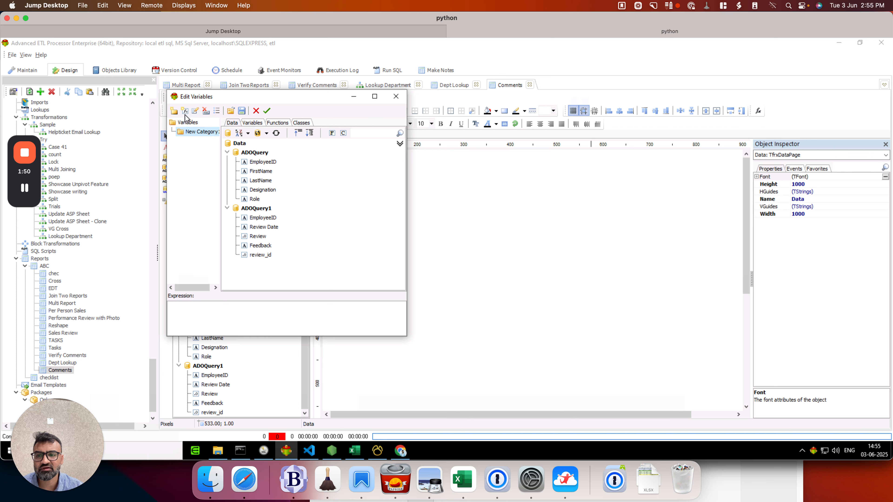
pyautogui.click(184, 111)
pyautogui.click(197, 140)
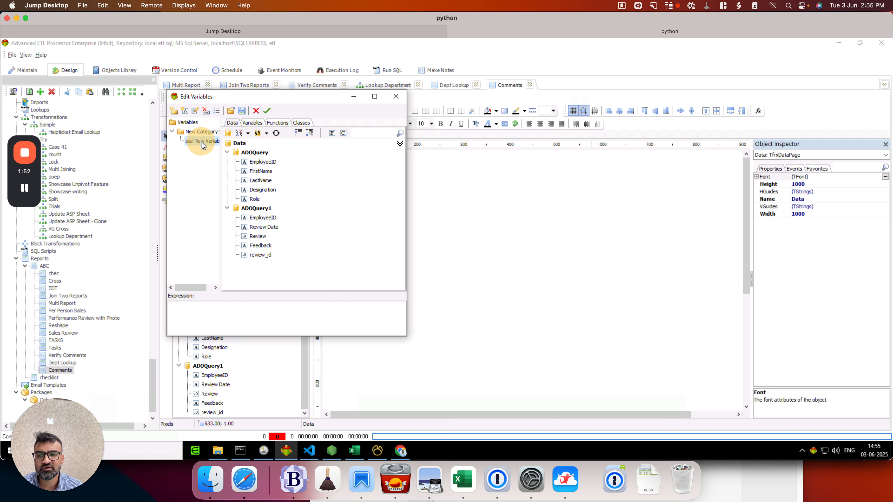
pyautogui.rightClick(203, 144)
pyautogui.click(200, 142)
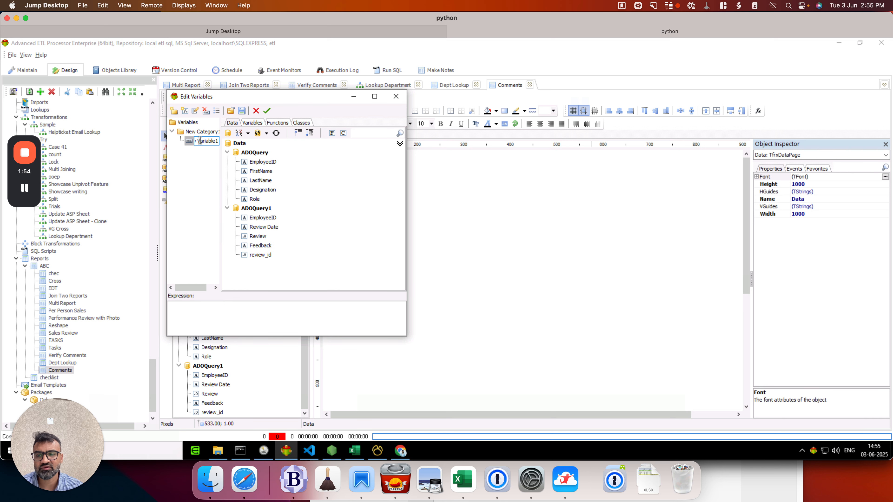
pyautogui.write('en')
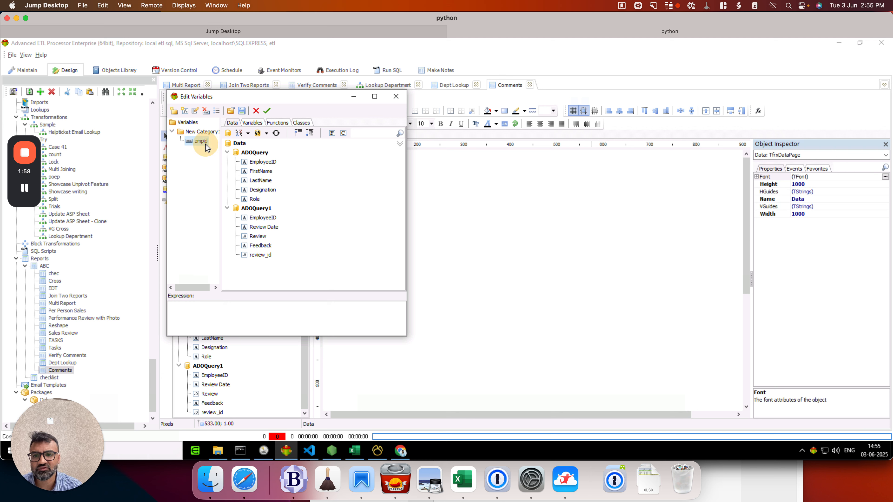
# Step: Set the expression of the empid variable to <ADOQuery."EmployeeID"> and accept the variable list
pyautogui.hotkey('ctrl', 'a')
pyautogui.click(191, 143)
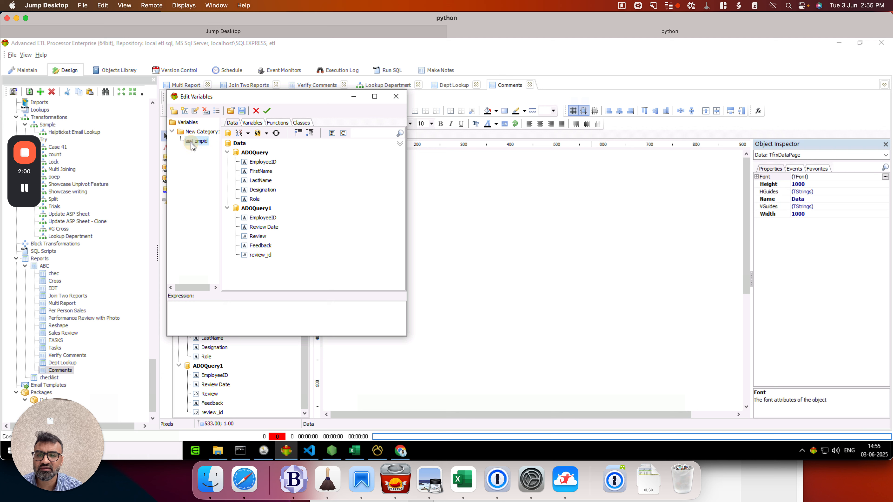
pyautogui.moveTo(269, 162); pyautogui.dragTo(199, 308)
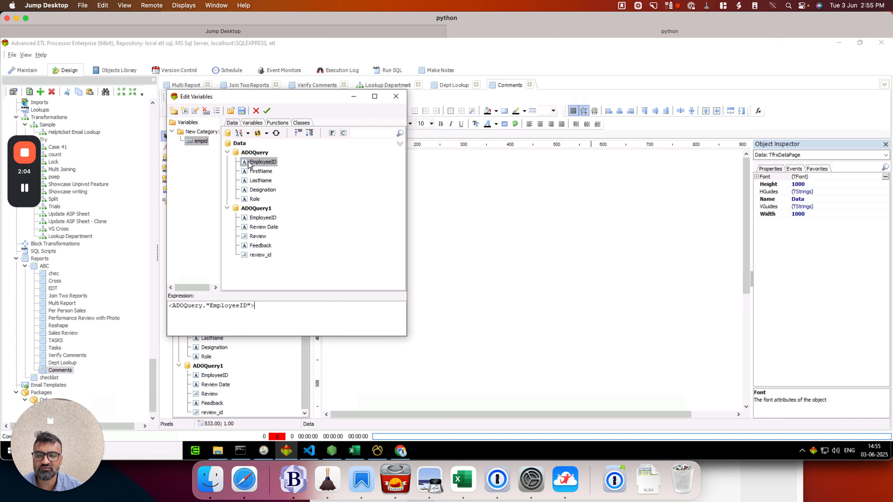
pyautogui.click(267, 112)
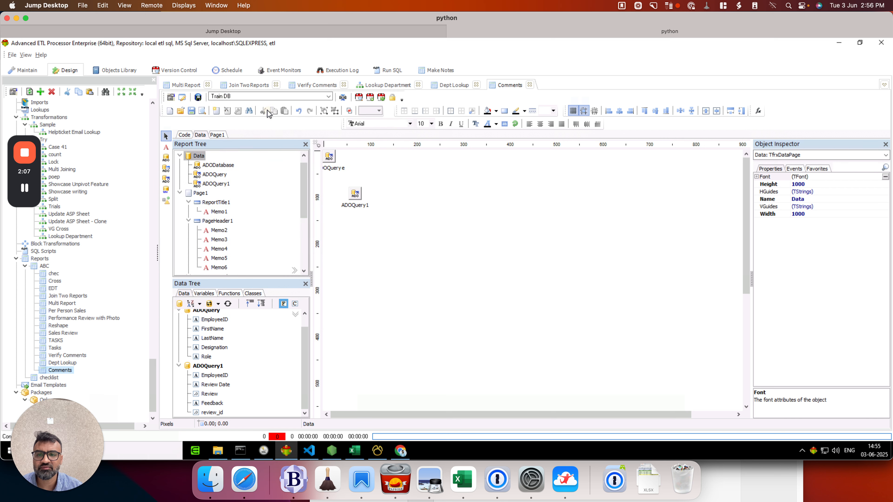
# Step: Change the WHERE condition in ADOQuery1's SQL to employeeid=:empid
pyautogui.click(361, 194)
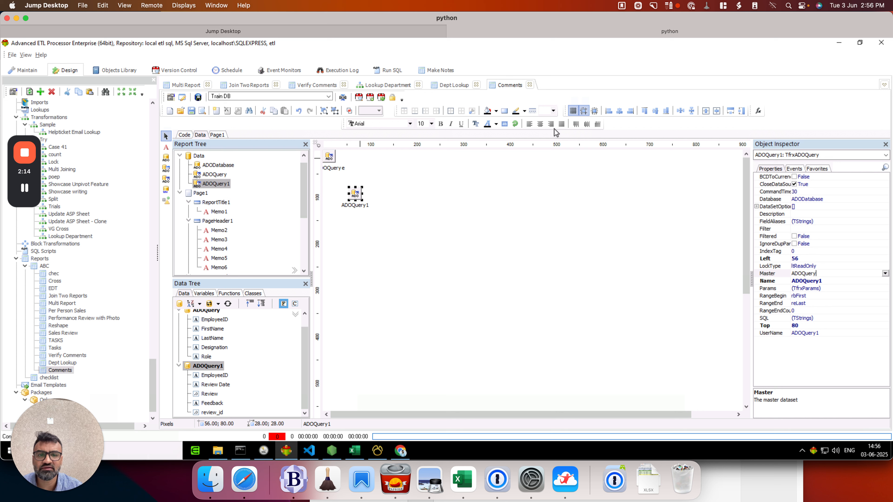
pyautogui.doubleClick(356, 196)
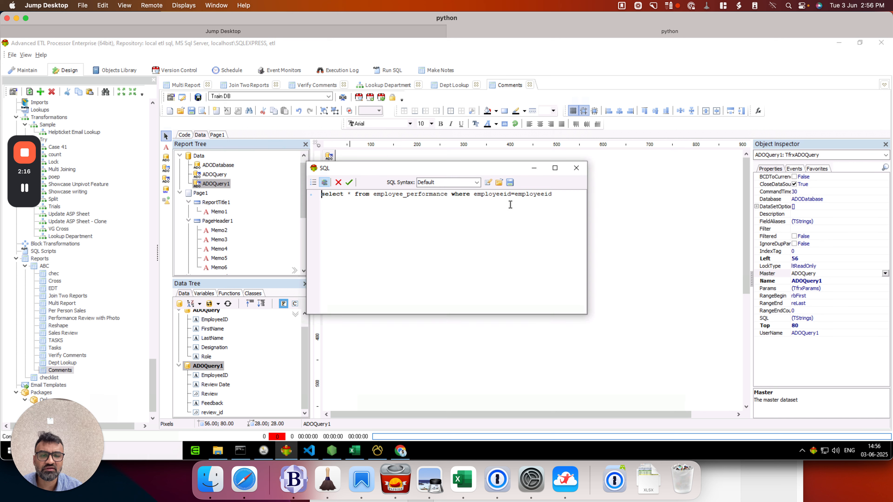
pyautogui.moveTo(516, 196); pyautogui.dragTo(565, 196)
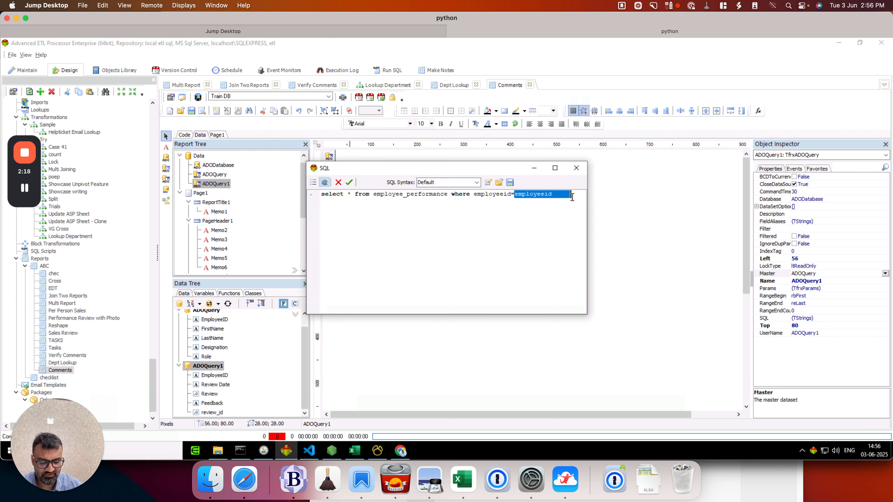
pyautogui.write(':')
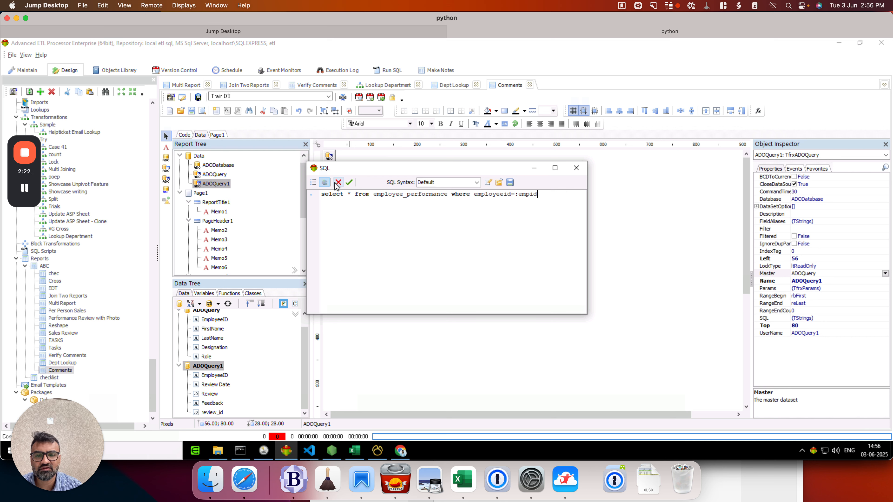
pyautogui.click(349, 182)
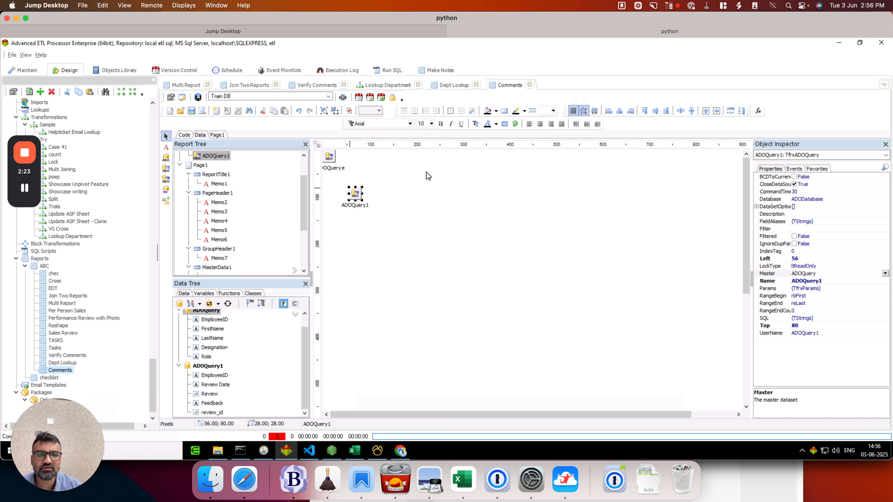
# Step: Set the value of ADOQuery1's empid parameter to the <empid> variable expression and save the report
pyautogui.click(758, 111)
pyautogui.click(395, 96)
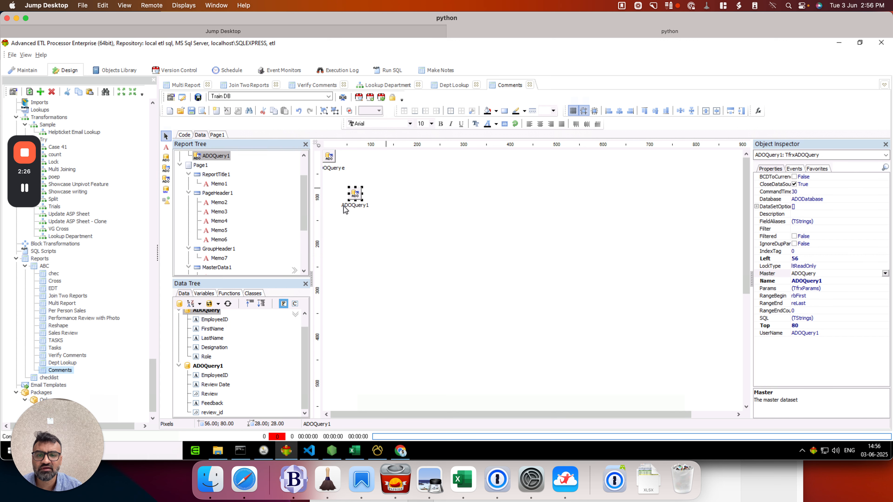
pyautogui.click(835, 288)
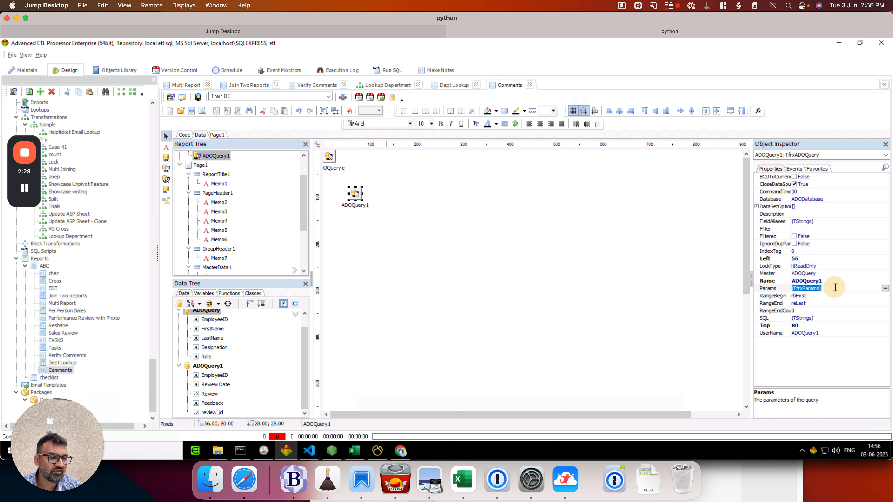
pyautogui.click(885, 289)
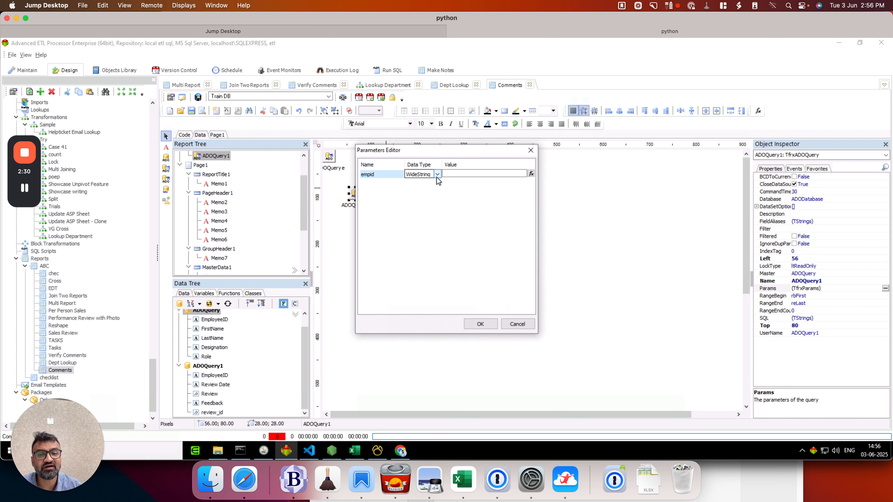
pyautogui.click(369, 175)
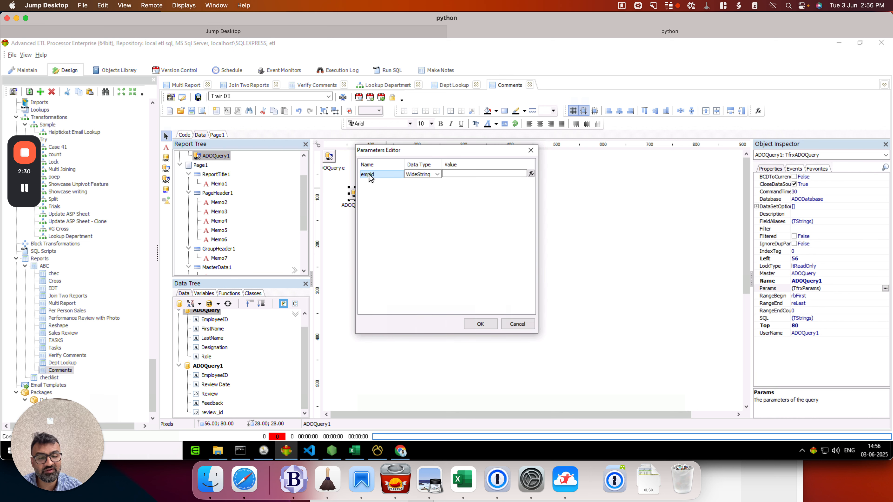
pyautogui.click(531, 173)
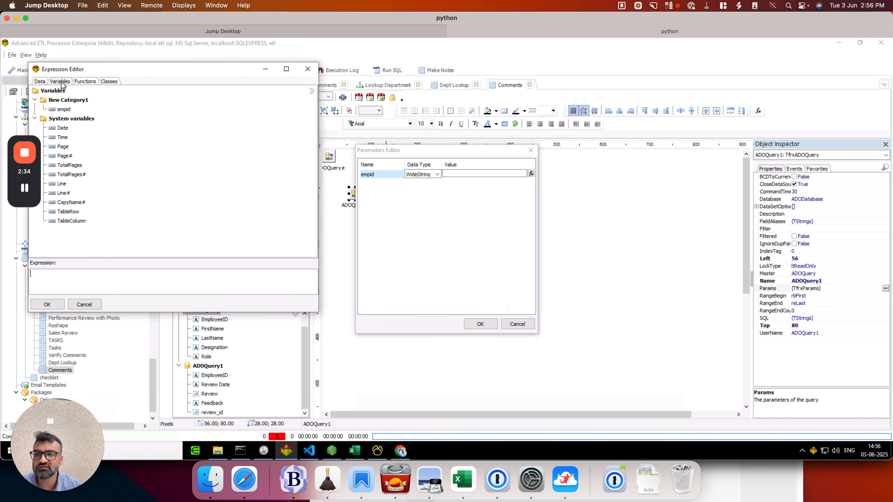
pyautogui.doubleClick(64, 109)
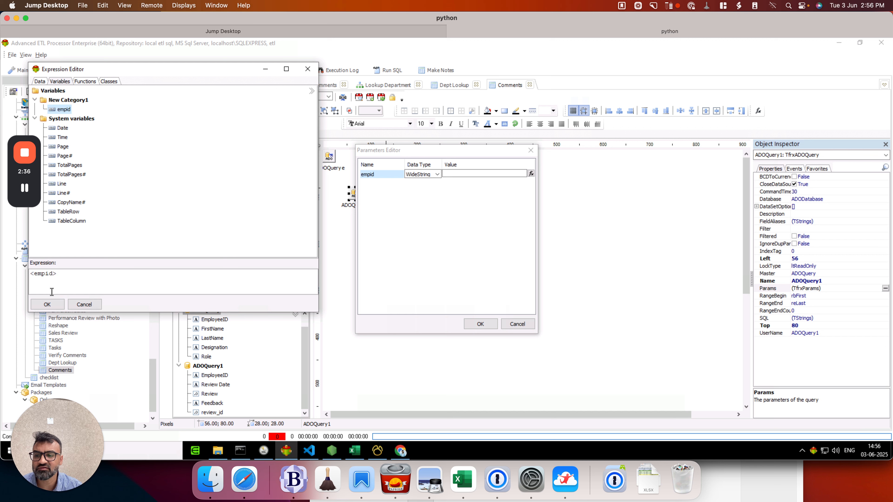
pyautogui.click(47, 305)
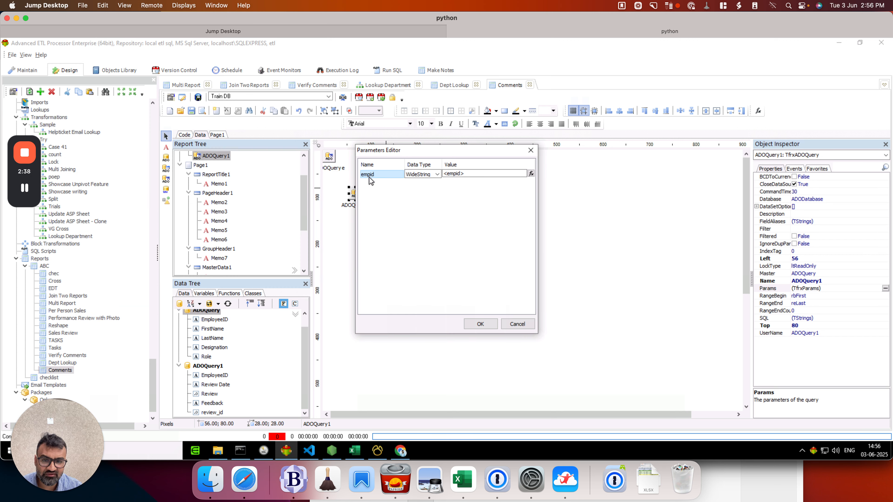
pyautogui.click(480, 172)
pyautogui.click(478, 324)
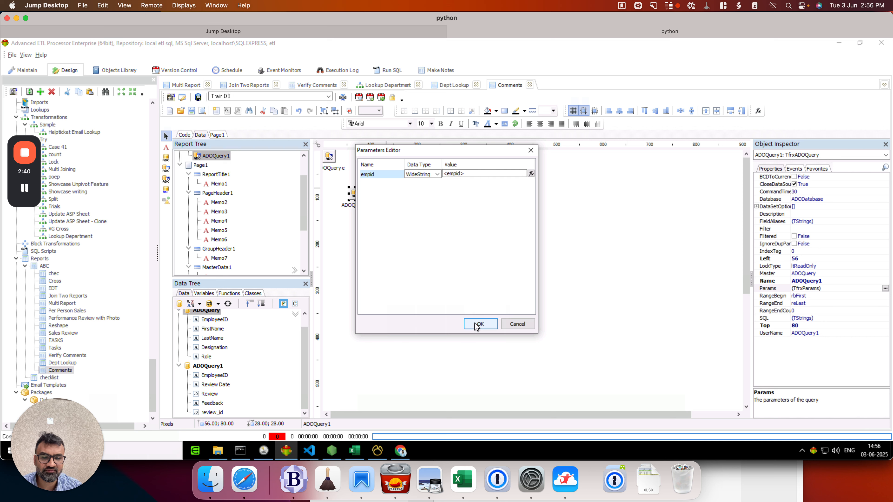
pyautogui.click(199, 97)
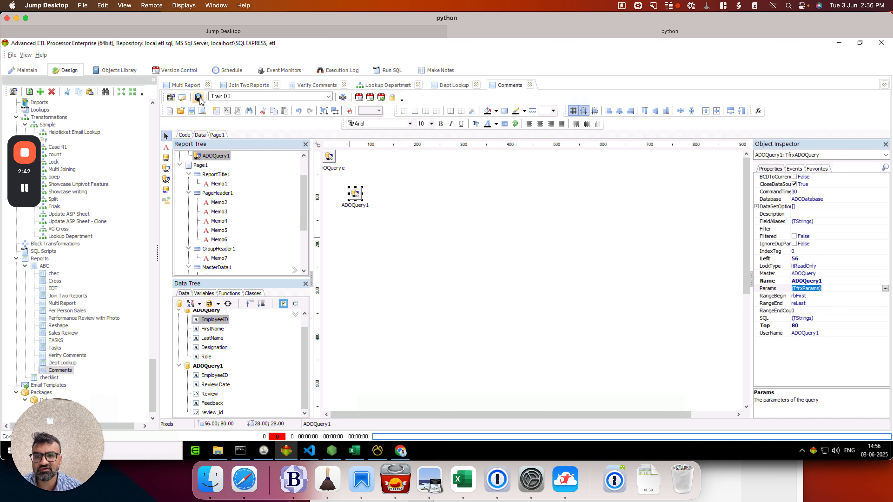
# Step: Add a Detail Data band bound to ADOQuery1 on Page1 and place it directly beneath the MasterData band
pyautogui.click(215, 134)
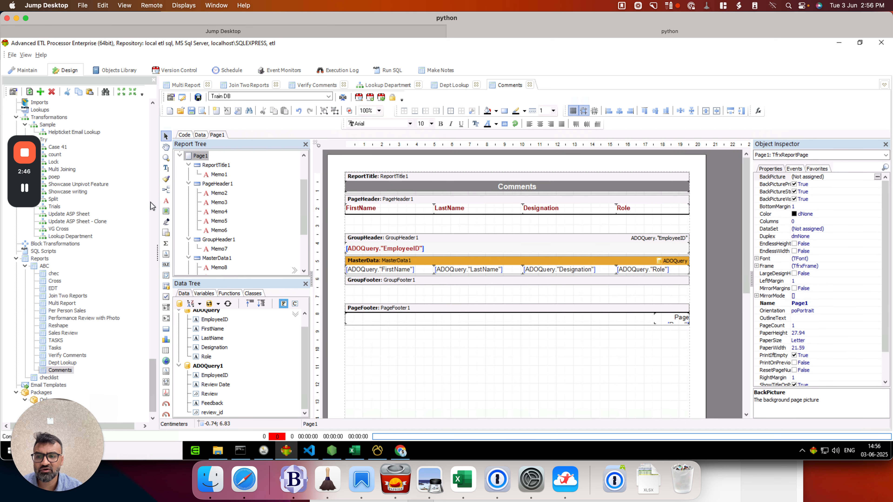
pyautogui.click(166, 190)
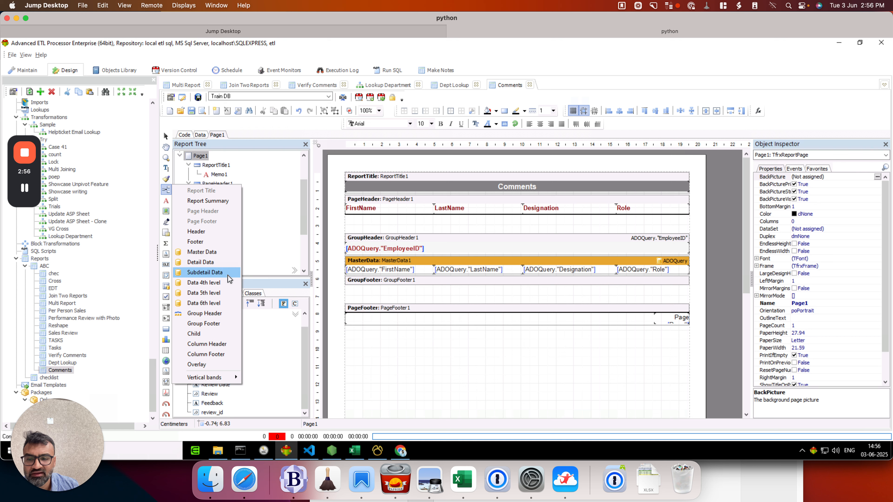
pyautogui.click(226, 264)
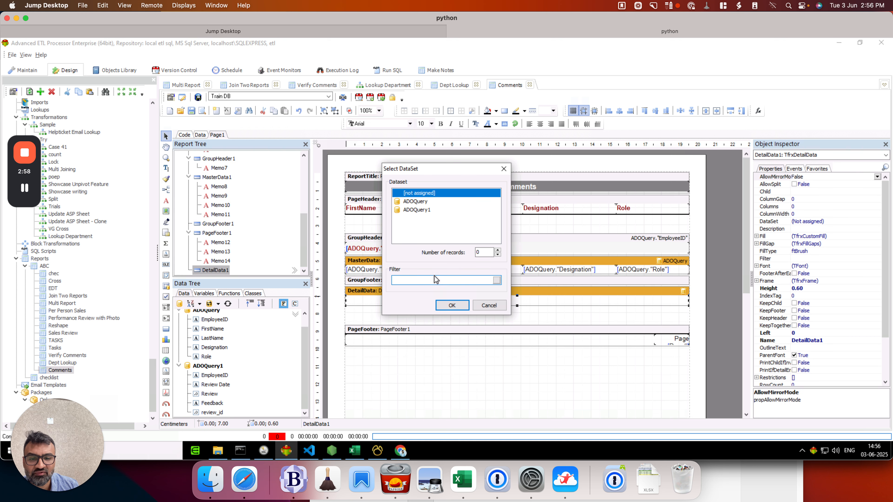
pyautogui.click(424, 211)
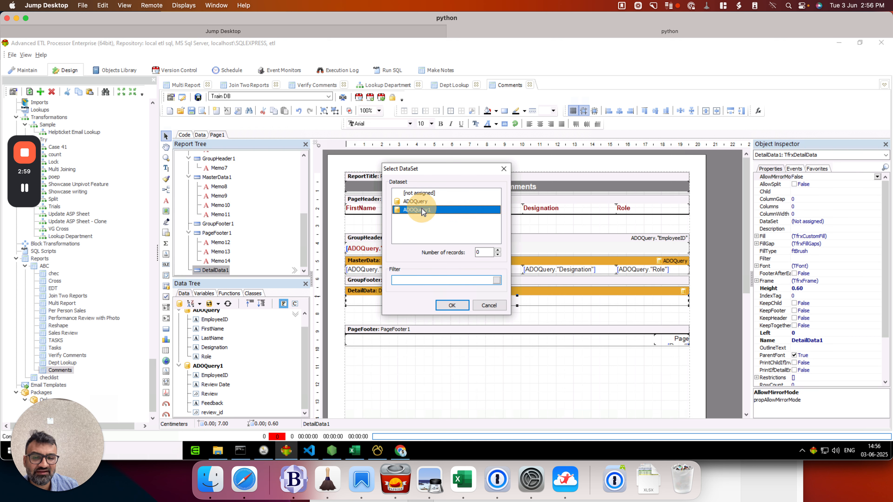
pyautogui.click(451, 306)
pyautogui.moveTo(436, 292); pyautogui.dragTo(436, 278)
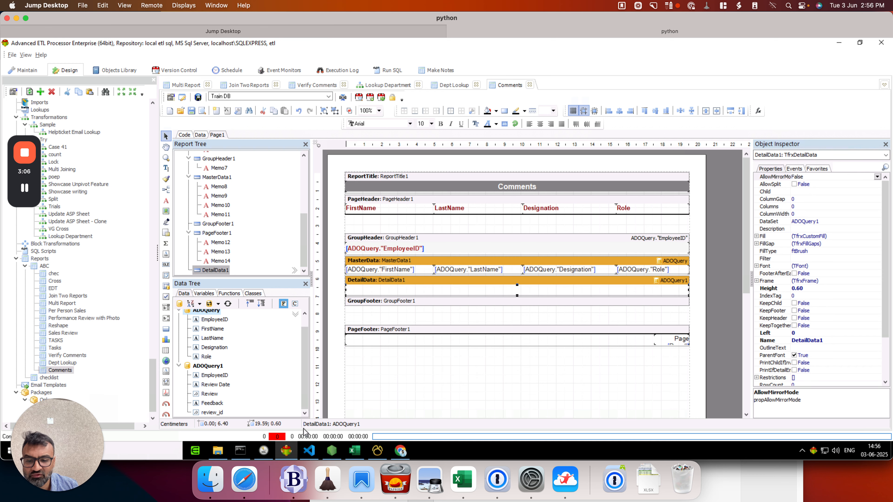
# Step: Check the columns of the employee_performance table in Navicat and return to the report designer
pyautogui.click(378, 450)
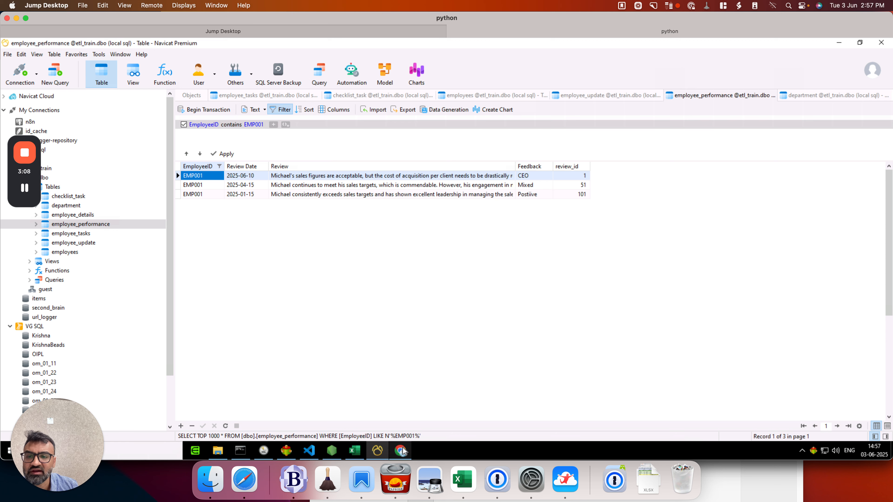
pyautogui.click(403, 449)
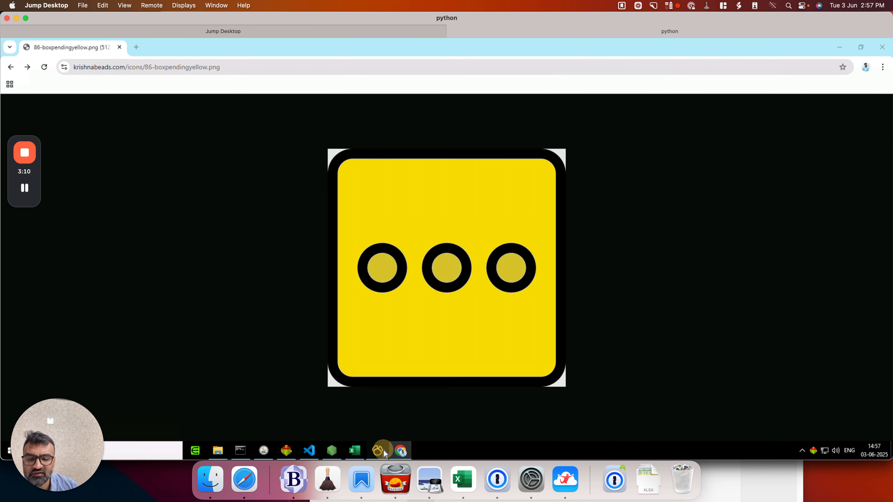
pyautogui.click(373, 452)
pyautogui.click(285, 450)
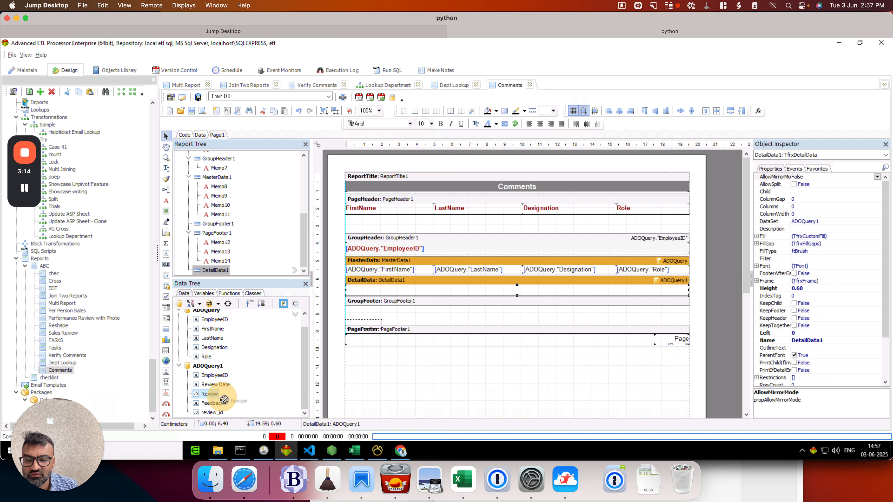
# Step: Place ADOQuery1's Review Date and Review fields in the DetailData band, with Review about 15.8 cm wide, and preview the report
pyautogui.moveTo(215, 384); pyautogui.dragTo(353, 293)
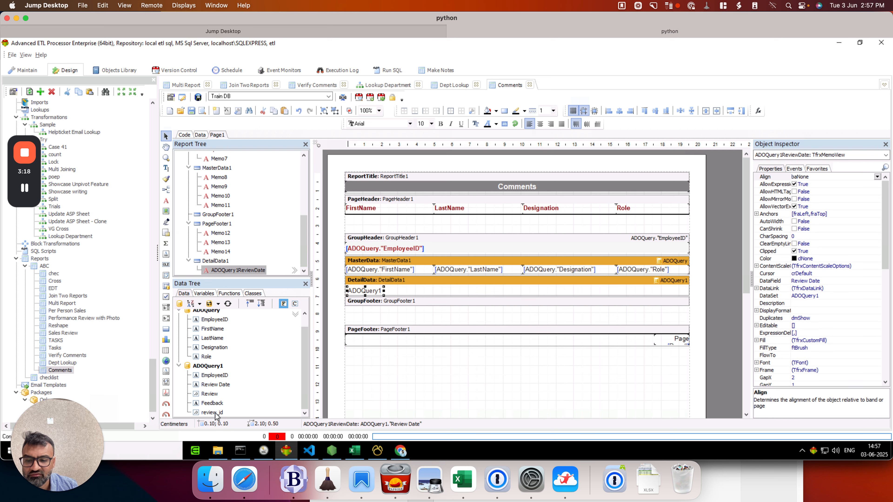
pyautogui.moveTo(215, 395); pyautogui.dragTo(675, 294)
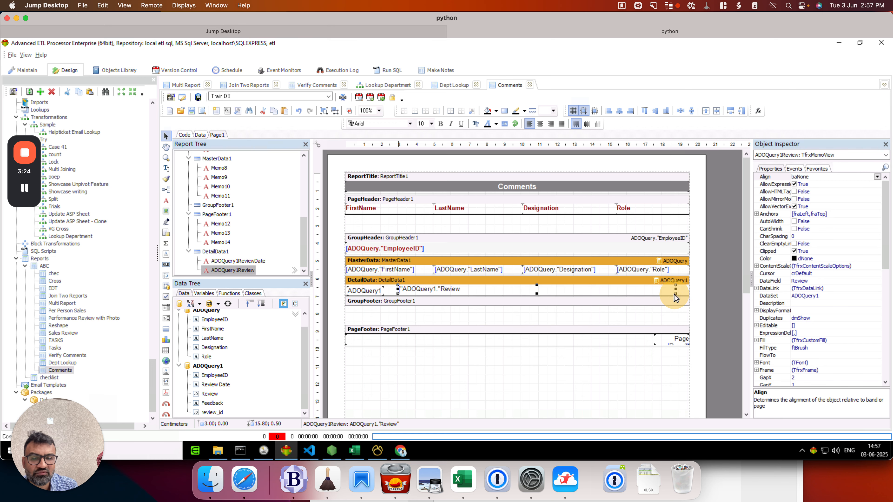
pyautogui.click(200, 97)
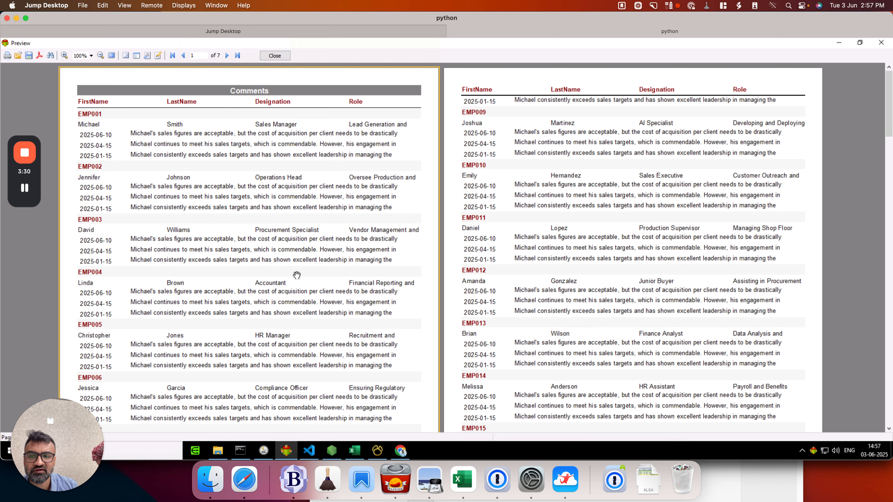
pyautogui.click(275, 56)
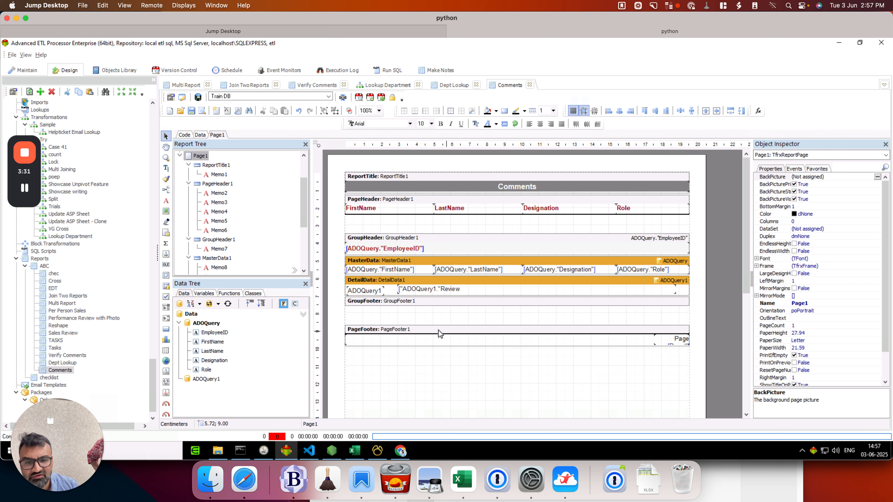
# Step: Enable the Stretched property of the DetailData band
pyautogui.click(432, 282)
pyautogui.scroll(-3, 883, 372)
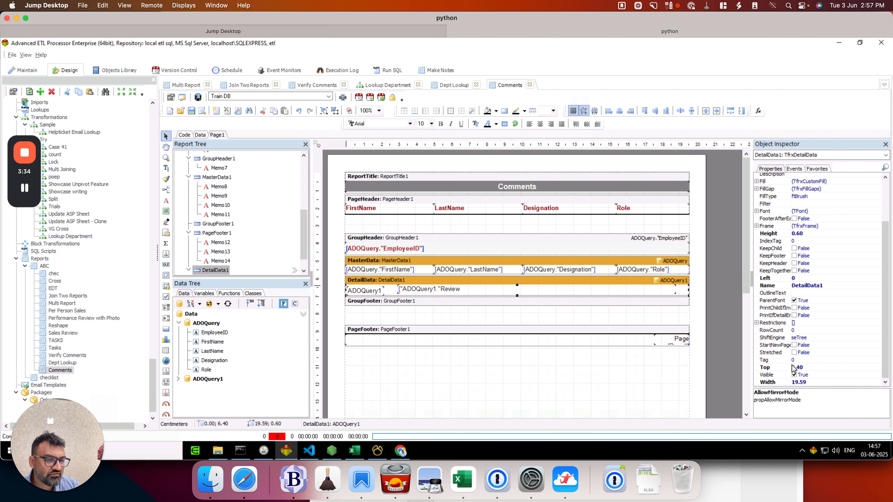
pyautogui.click(794, 353)
# Step: Set the StretchMode of the Review field in the detail band to smActualHeight and preview the report
pyautogui.click(443, 287)
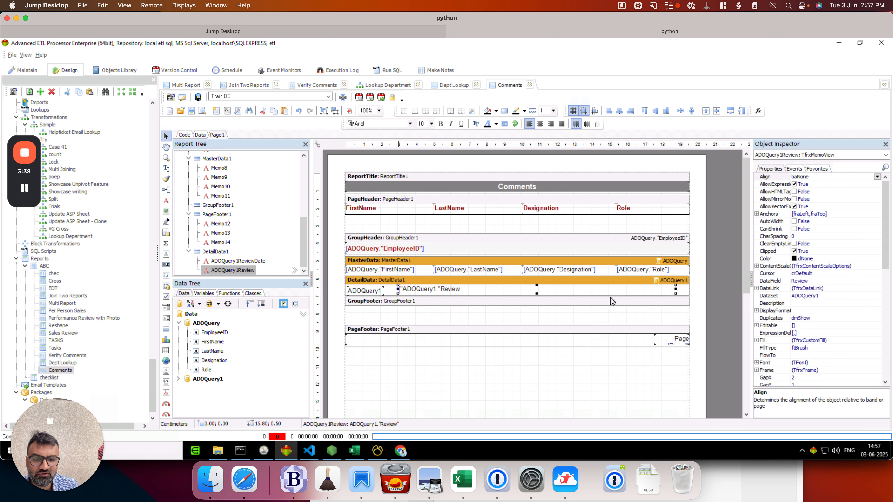
pyautogui.click(887, 373)
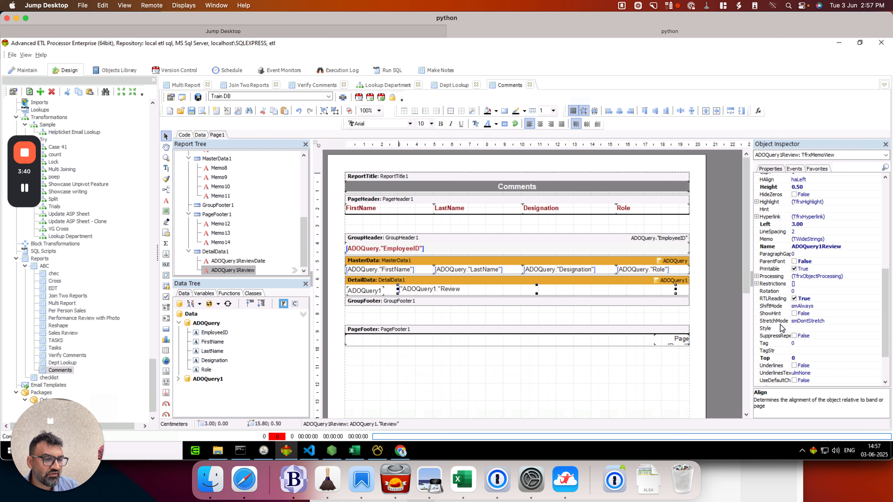
pyautogui.click(814, 323)
pyautogui.click(878, 321)
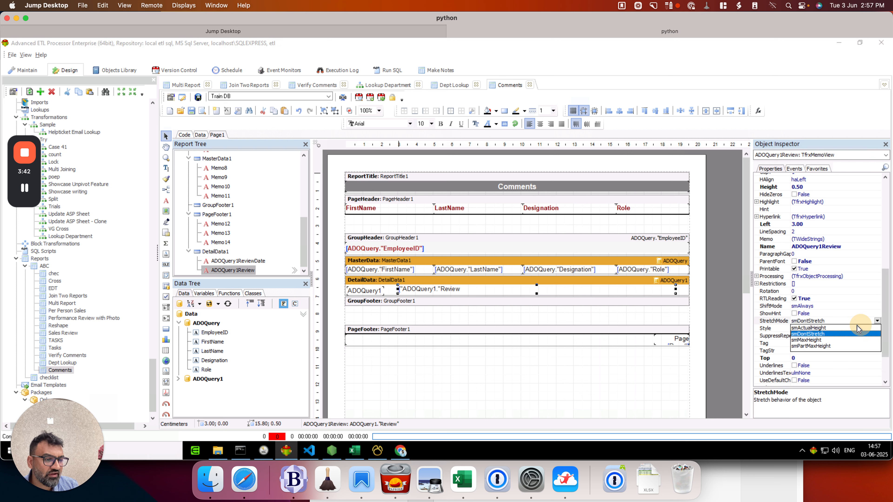
pyautogui.click(809, 328)
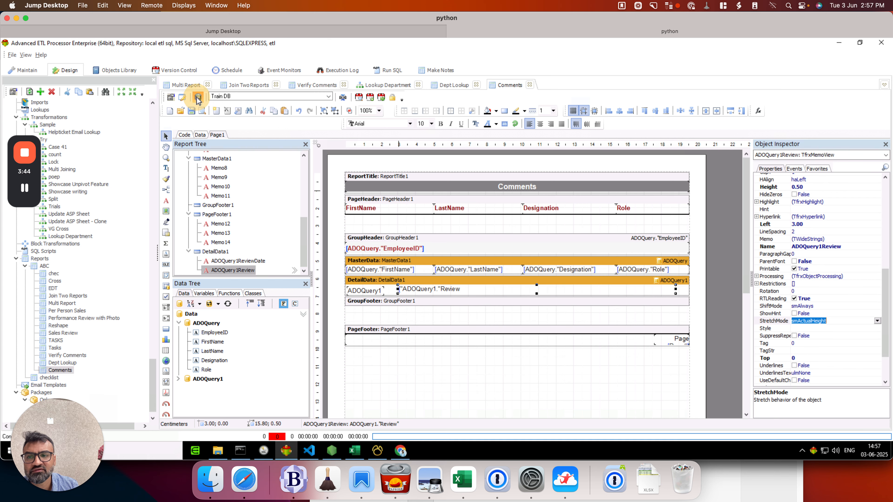
pyautogui.click(202, 110)
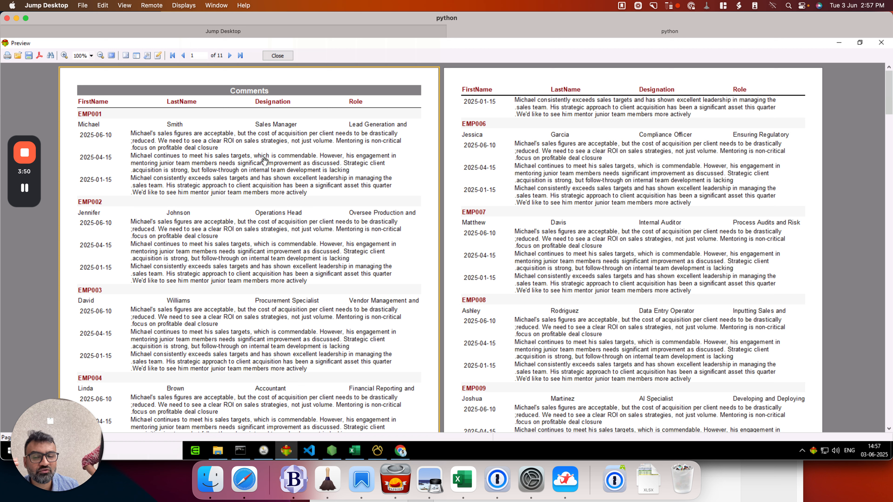
pyautogui.click(278, 55)
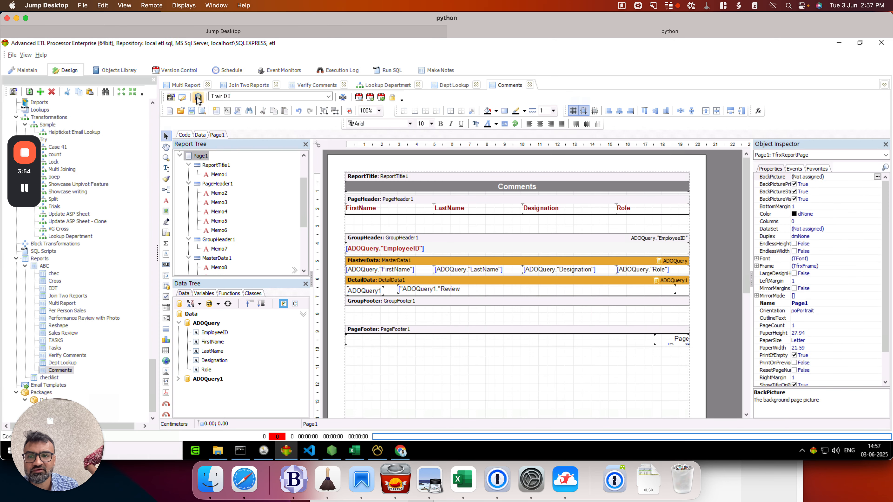